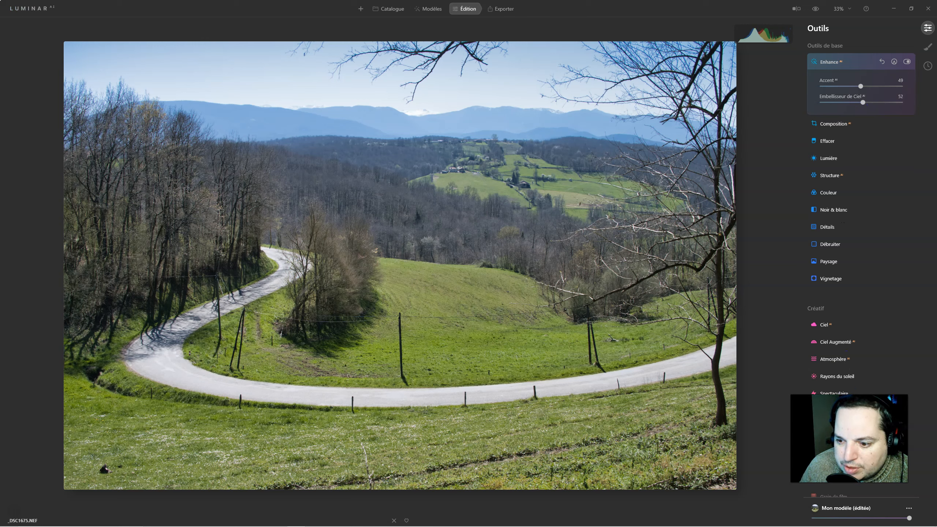
# Step: In the Paysage settings, set Heure dorée to 52 and Réduire la brume to 35
pyautogui.click(837, 261)
pyautogui.moveTo(822, 257); pyautogui.dragTo(862, 258)
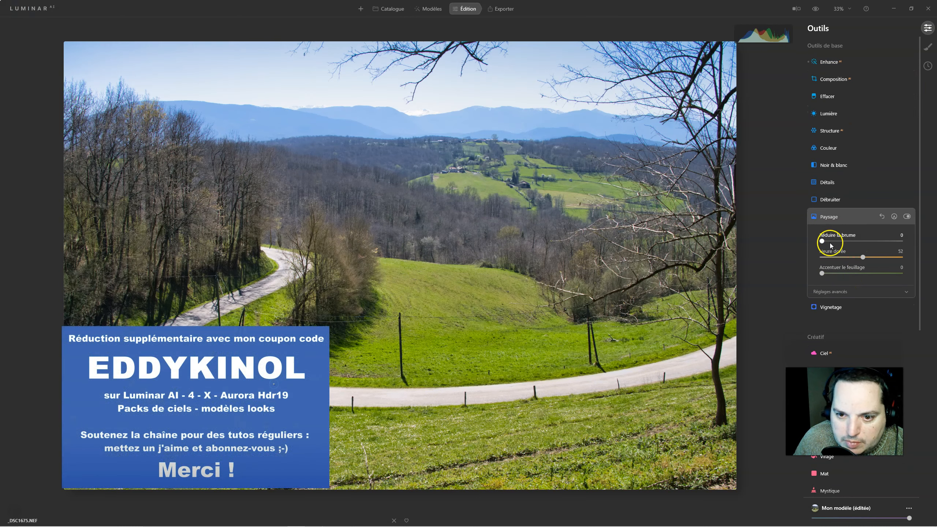
pyautogui.moveTo(824, 242); pyautogui.dragTo(850, 241)
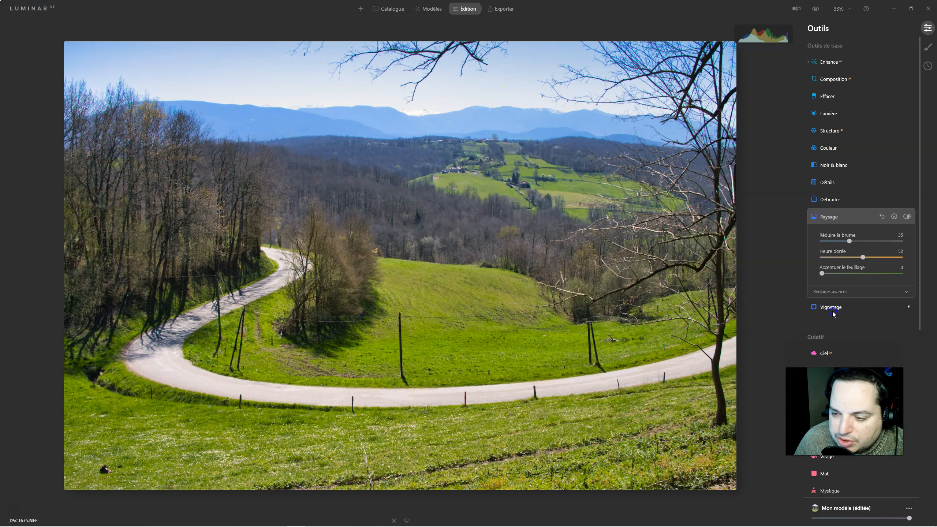
pyautogui.click(825, 220)
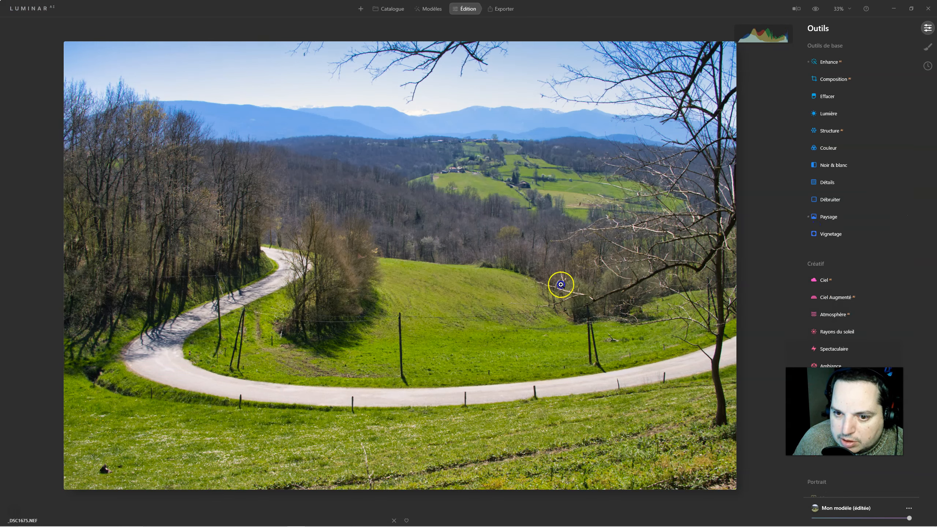
# Step: In the Harmonie de couleurs settings, set Éclat to 43 and Image chaleureuse to 27
pyautogui.click(830, 148)
pyautogui.click(840, 458)
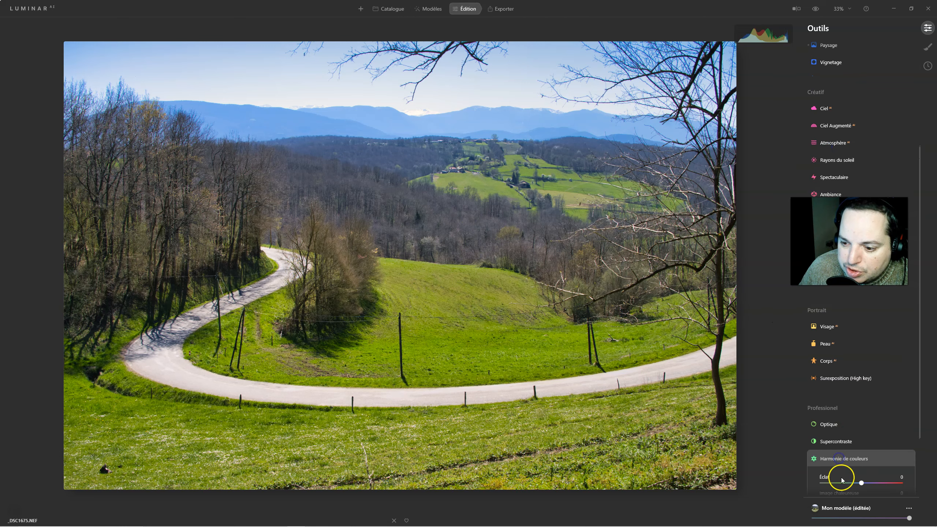
pyautogui.moveTo(862, 417); pyautogui.dragTo(873, 434)
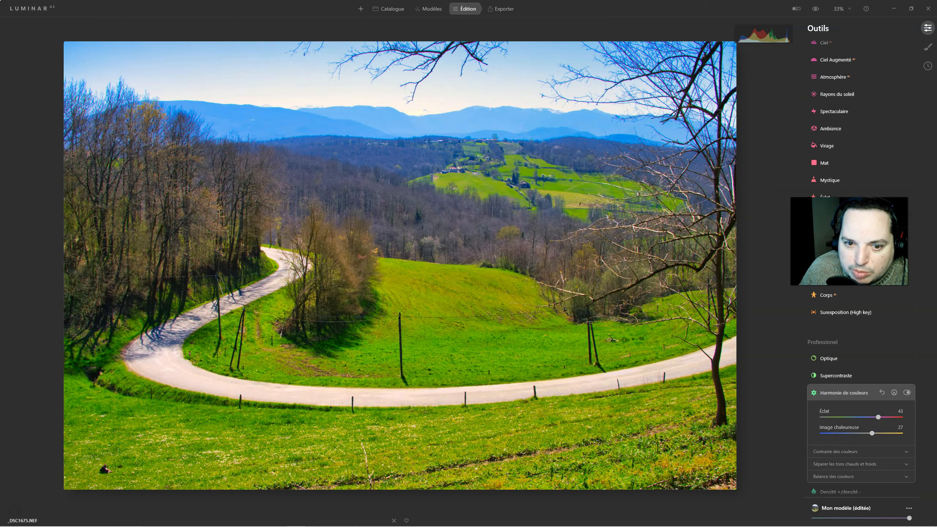
# Step: In the Couleur settings, set the Orange hue to -35, Jaune to -34 and Vert to -62, with Saturation -35 and Vibrance 8
pyautogui.scroll(5, 874, 340)
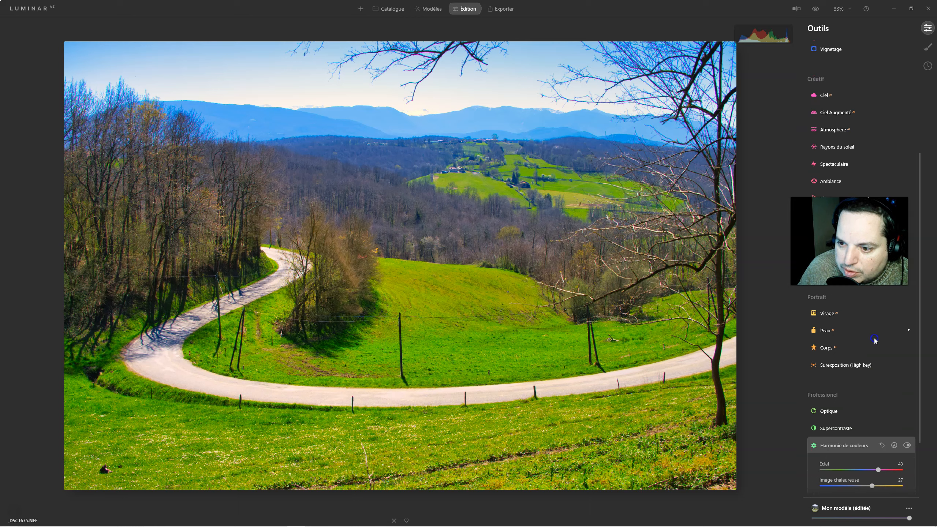
pyautogui.scroll(2, 874, 340)
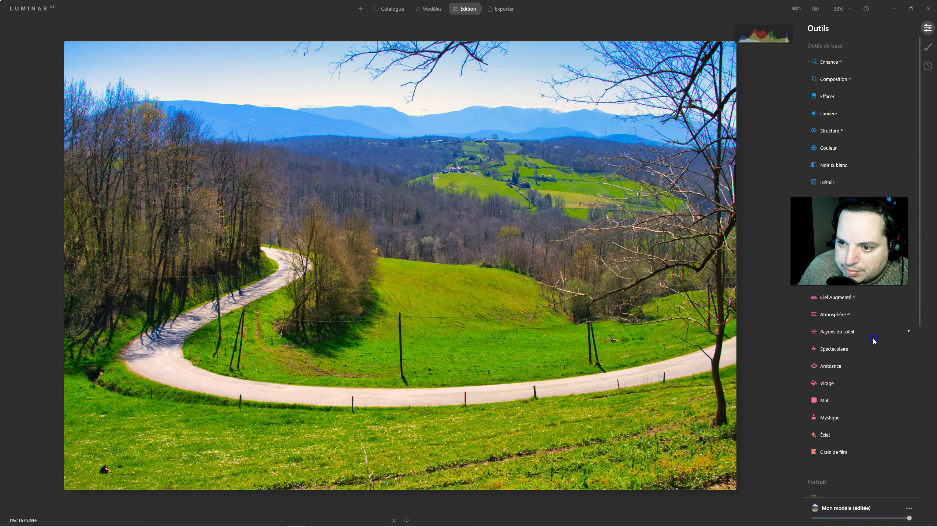
pyautogui.click(836, 146)
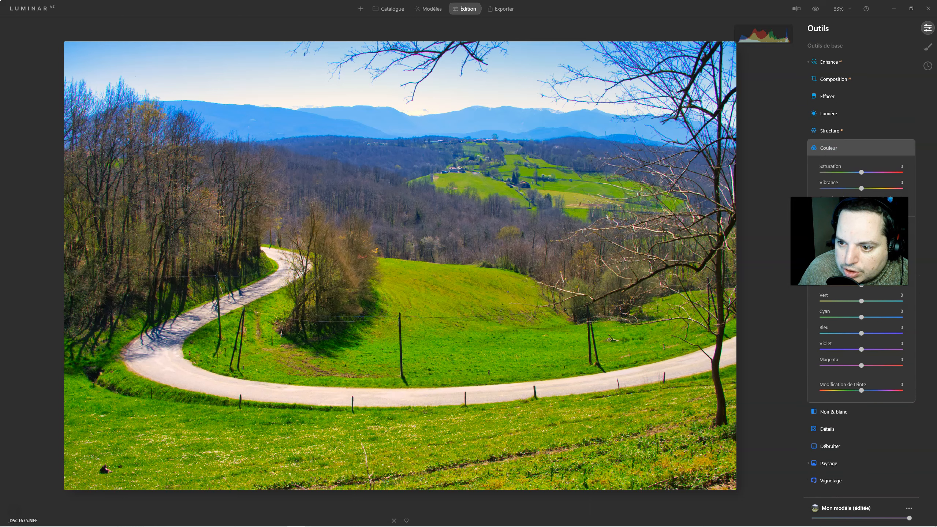
pyautogui.moveTo(862, 301); pyautogui.dragTo(837, 302)
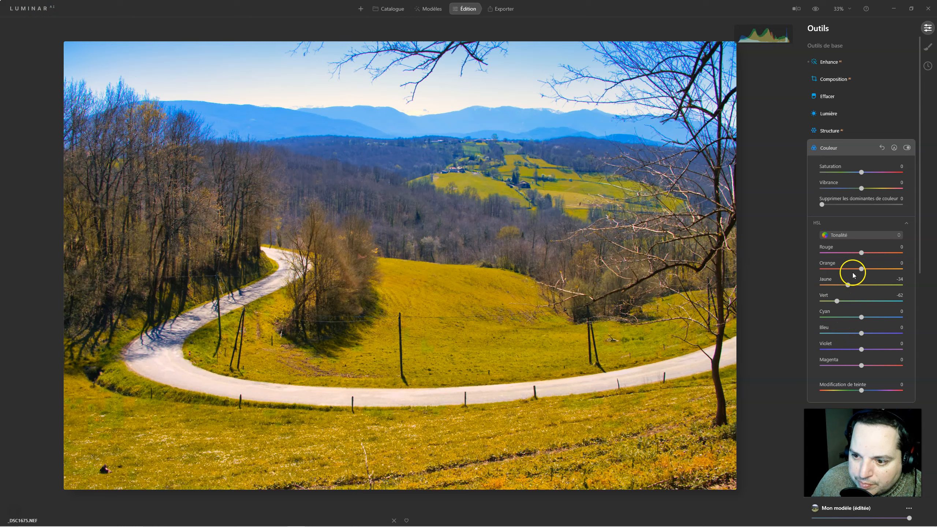
pyautogui.moveTo(848, 271); pyautogui.dragTo(875, 273)
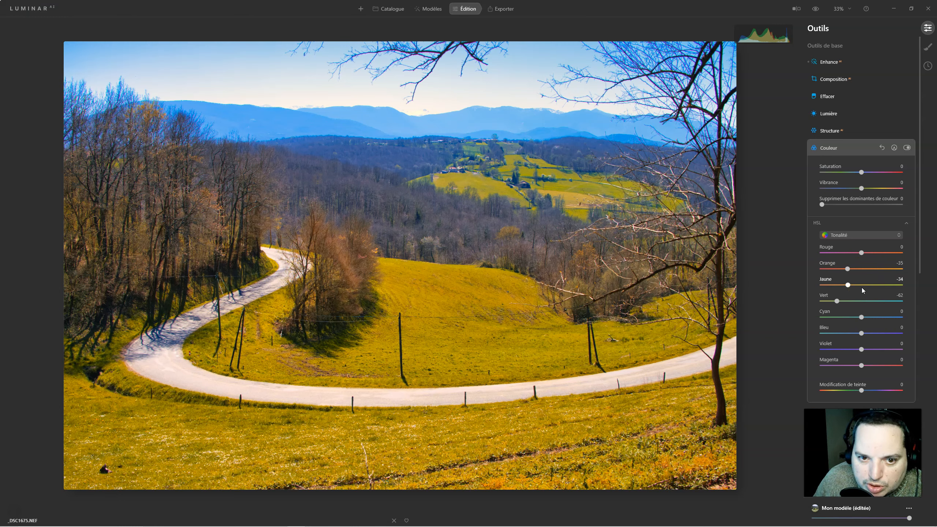
pyautogui.moveTo(861, 173); pyautogui.dragTo(846, 175)
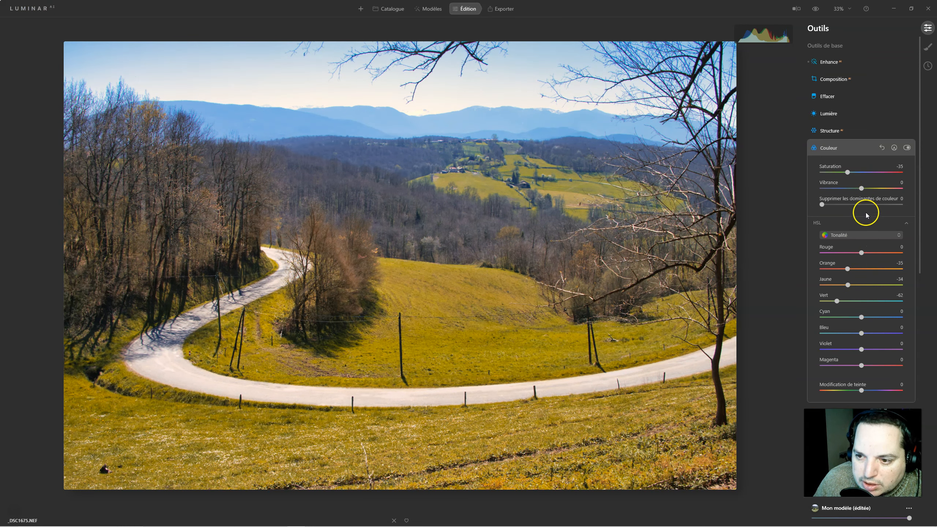
pyautogui.moveTo(878, 188); pyautogui.dragTo(864, 188)
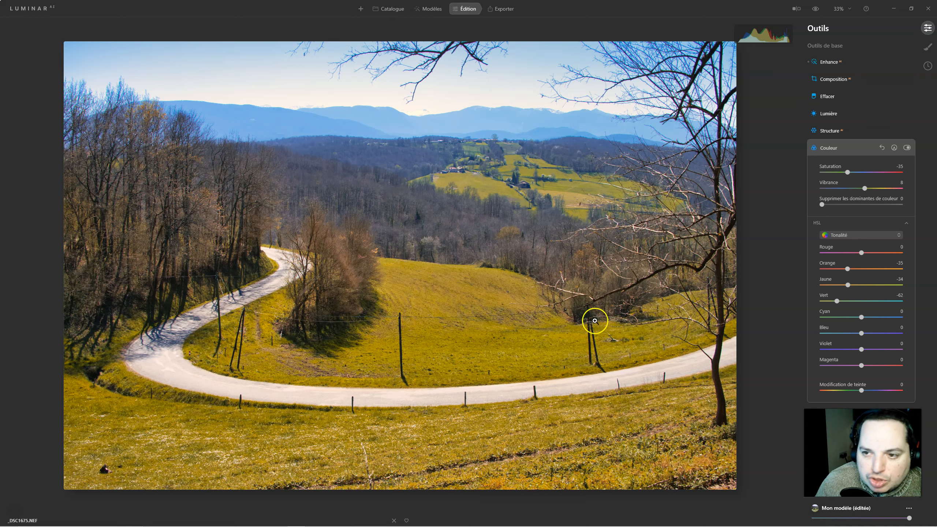
# Step: Crop the photo with the Libre ratio to cut out the large tree on the right and most of the overhanging branches
pyautogui.click(825, 80)
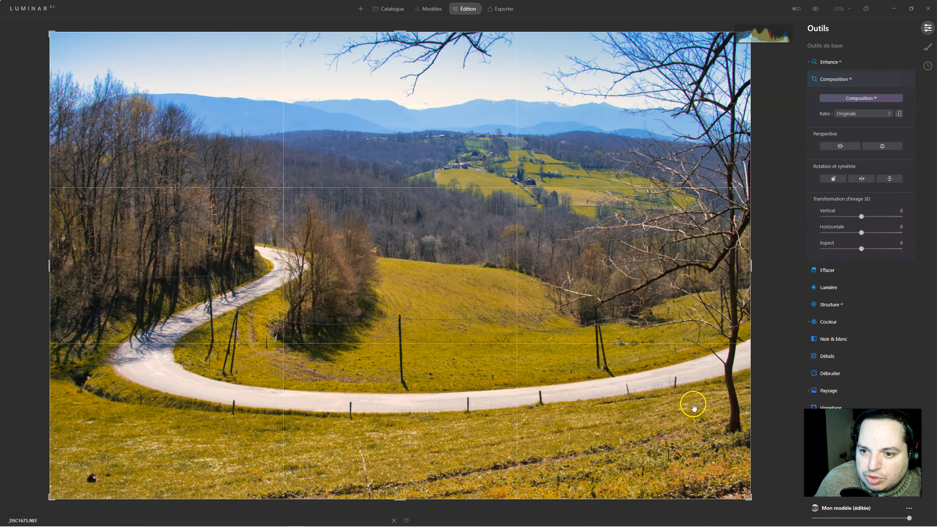
pyautogui.moveTo(756, 268); pyautogui.dragTo(722, 271)
pyautogui.click(875, 113)
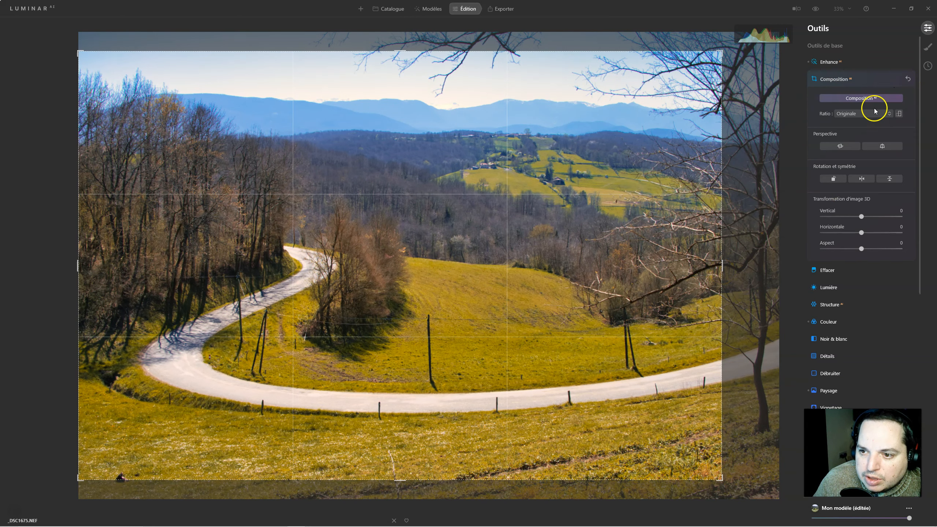
pyautogui.click(862, 124)
pyautogui.moveTo(717, 264); pyautogui.dragTo(657, 266)
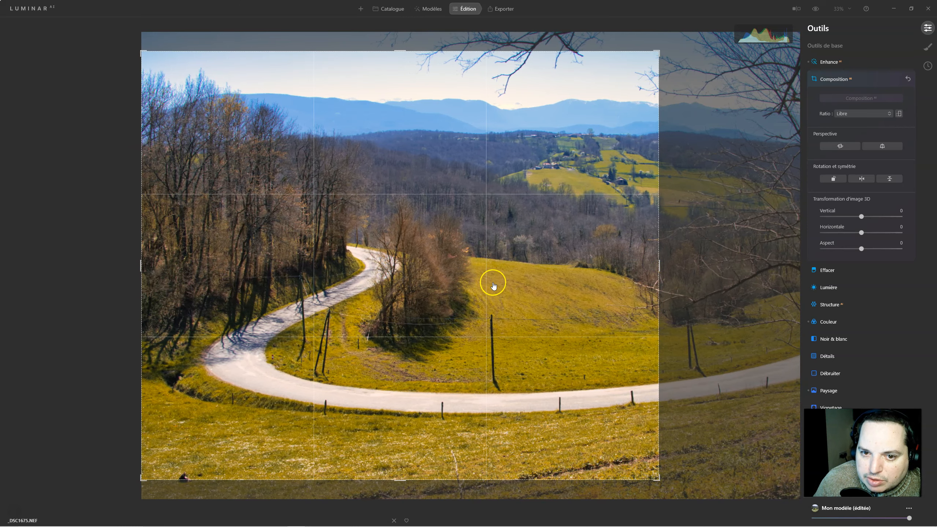
pyautogui.moveTo(409, 52); pyautogui.dragTo(409, 62)
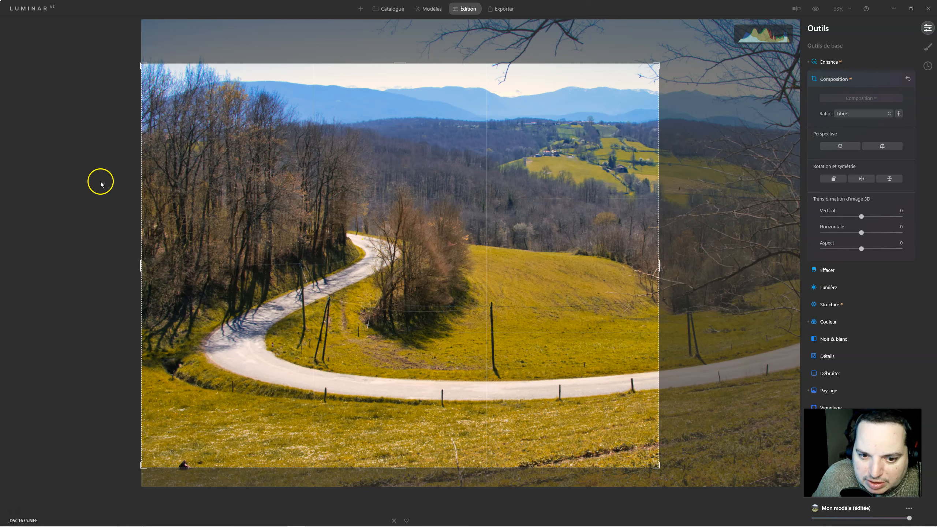
pyautogui.press('Return')
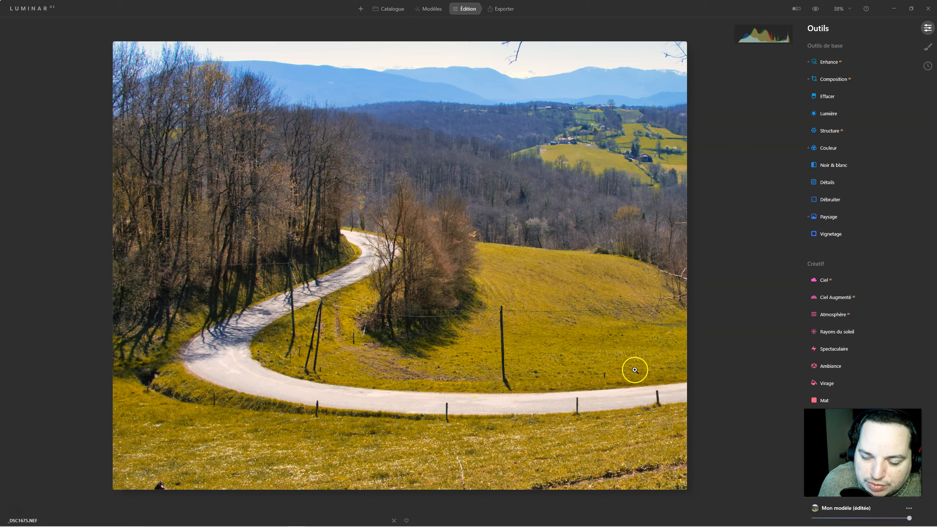
# Step: Erase the tall utility poles standing in the meadow inside the road bend, using a brush radius of 37
pyautogui.click(827, 96)
pyautogui.click(857, 149)
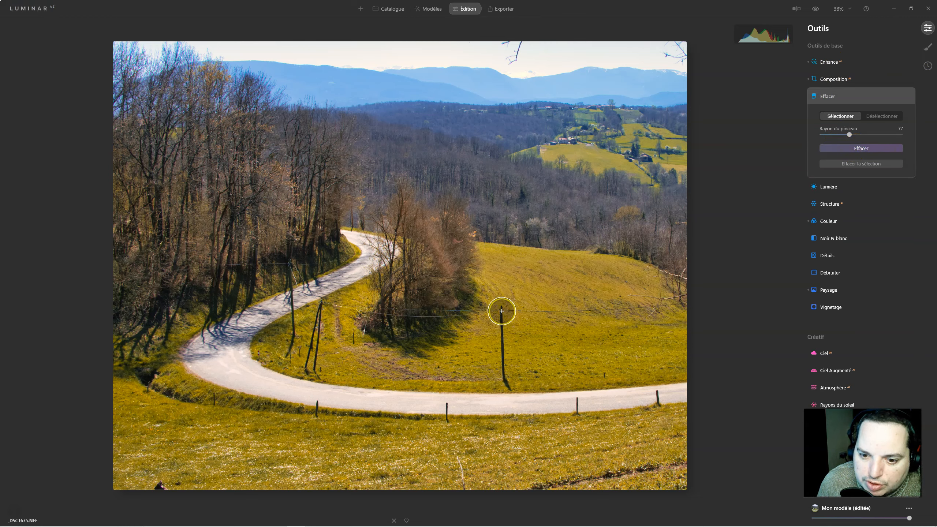
pyautogui.moveTo(850, 134); pyautogui.dragTo(833, 134)
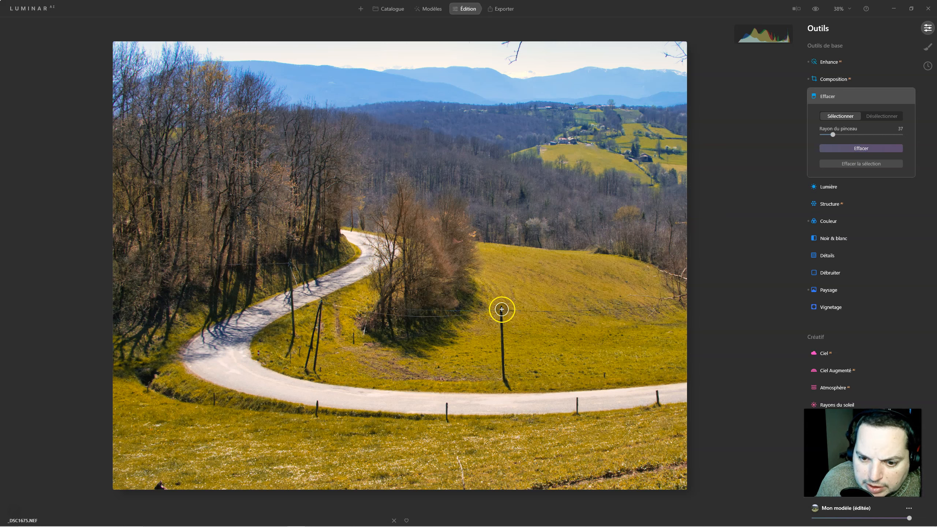
pyautogui.moveTo(500, 327); pyautogui.dragTo(506, 387)
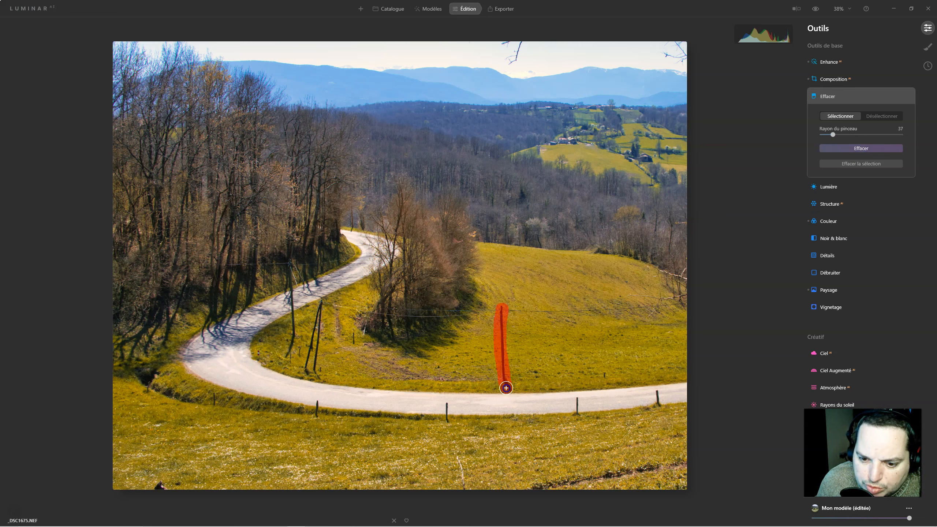
pyautogui.moveTo(324, 299); pyautogui.dragTo(311, 370)
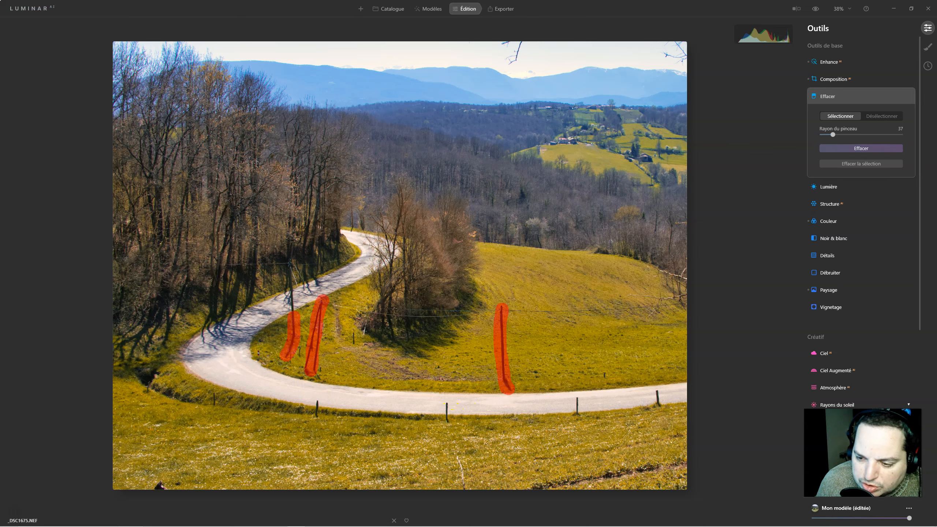
pyautogui.click(853, 149)
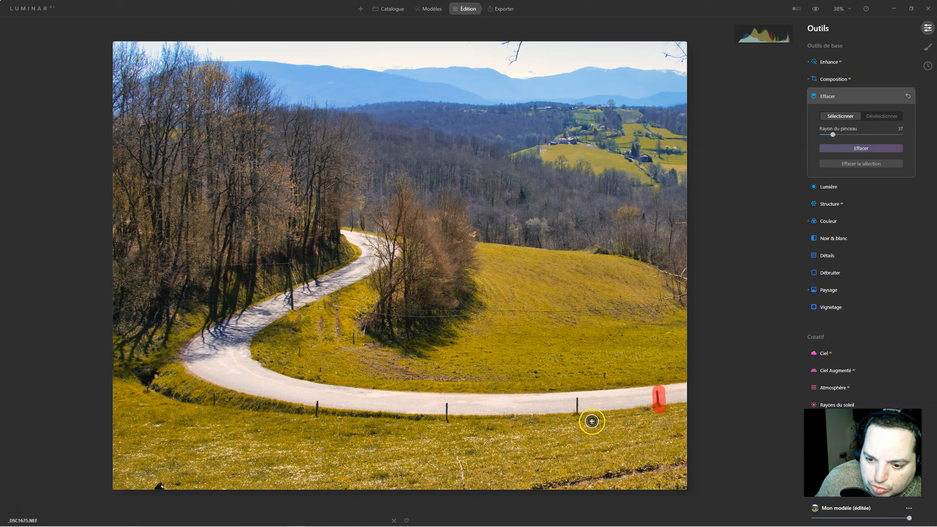
# Step: Erase the roadside posts, the small stakes in the meadow, and the twig, dark patch and dirt track in the foreground grass
pyautogui.moveTo(446, 400); pyautogui.dragTo(448, 420)
pyautogui.moveTo(315, 401); pyautogui.dragTo(315, 419)
pyautogui.moveTo(214, 391); pyautogui.dragTo(214, 406)
pyautogui.moveTo(148, 378); pyautogui.dragTo(149, 393)
pyautogui.moveTo(457, 456); pyautogui.dragTo(466, 486)
pyautogui.moveTo(533, 486); pyautogui.dragTo(685, 459)
pyautogui.moveTo(298, 341); pyautogui.dragTo(298, 360)
pyautogui.moveTo(353, 331); pyautogui.dragTo(354, 345)
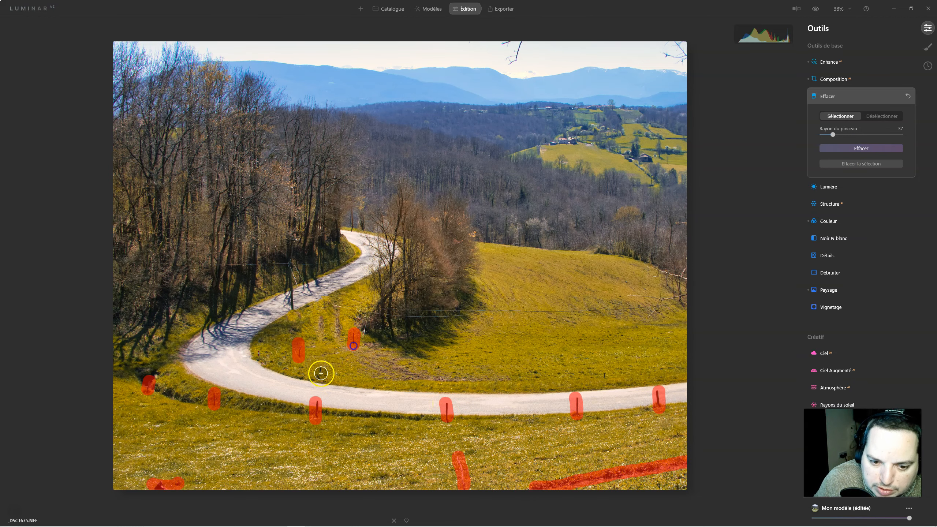
pyautogui.click(860, 148)
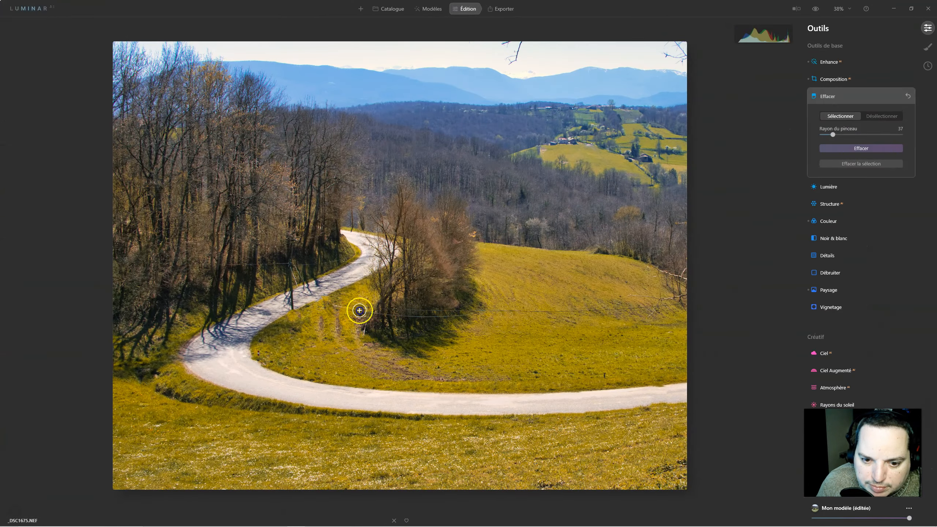
# Step: Erase the power line crossing the meadow from the bush to the photo's right edge
pyautogui.moveTo(360, 311); pyautogui.dragTo(330, 307)
pyautogui.moveTo(460, 314); pyautogui.dragTo(685, 307)
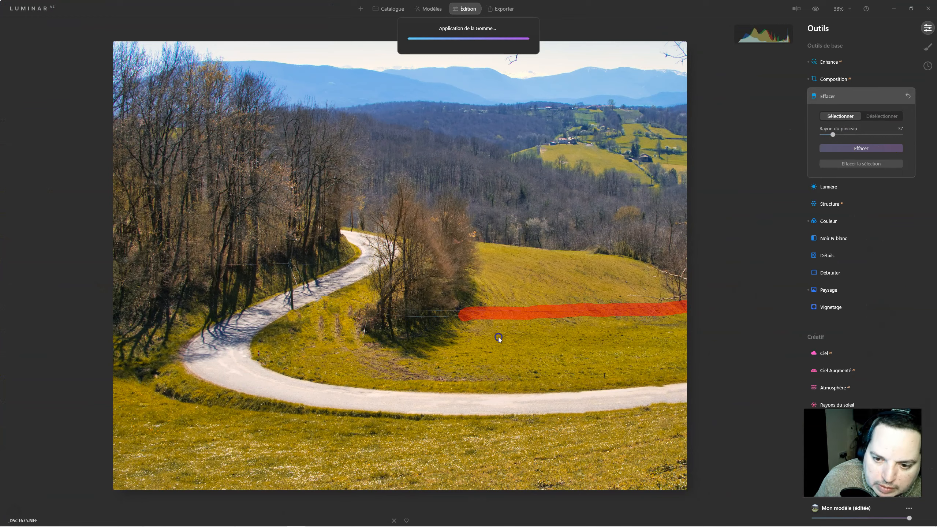
pyautogui.moveTo(474, 314); pyautogui.dragTo(454, 314)
# Step: Erase the wire in front of the woods, the pole remnant beside the road and the stake next to the central bush
pyautogui.moveTo(291, 258)
pyautogui.mouseDown()
pyautogui.moveTo(284, 312)
pyautogui.moveTo(311, 291)
pyautogui.moveTo(264, 266)
pyautogui.moveTo(221, 264)
pyautogui.mouseUp()
pyautogui.click(271, 303)
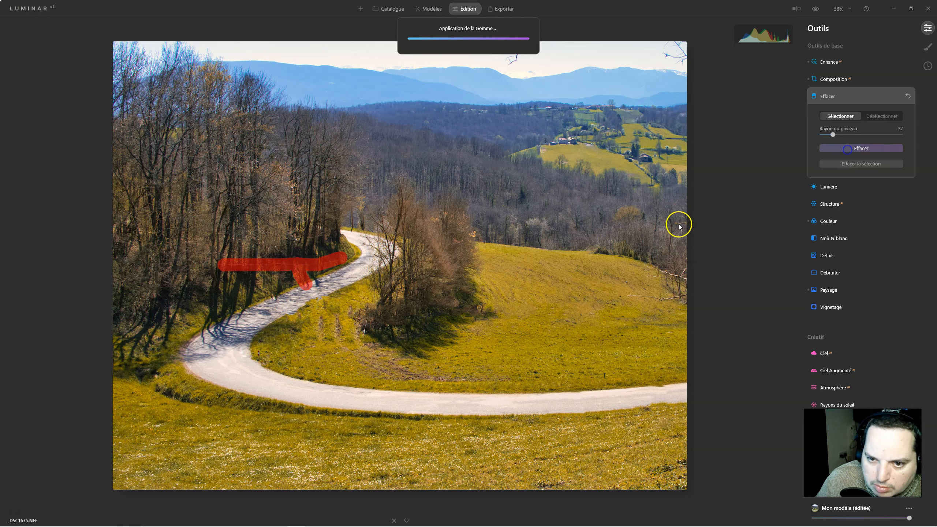
pyautogui.moveTo(320, 300); pyautogui.dragTo(322, 334)
pyautogui.moveTo(353, 300); pyautogui.dragTo(354, 316)
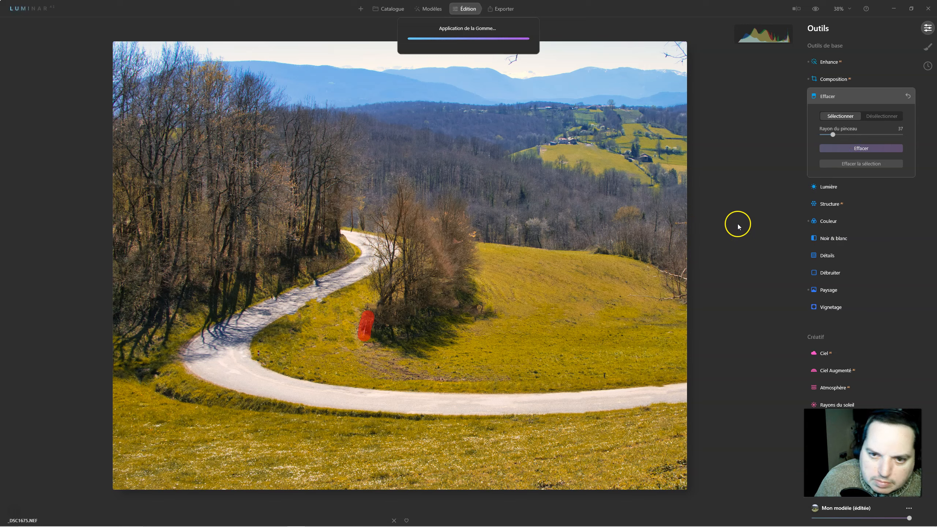
# Step: Erase the branch tips hanging into the sky along the photo's upper edge and upper-right corner
pyautogui.moveTo(522, 45); pyautogui.dragTo(509, 62)
pyautogui.moveTo(664, 61); pyautogui.dragTo(685, 46)
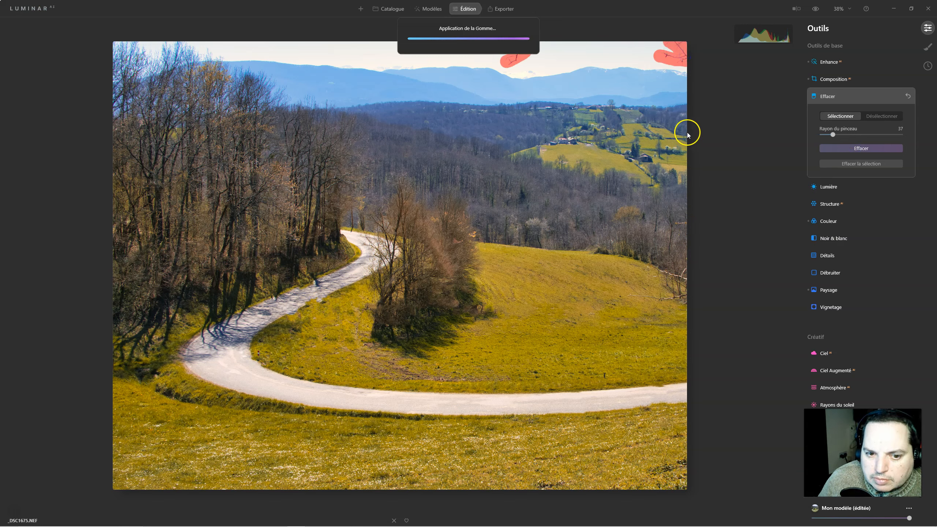
pyautogui.click(845, 149)
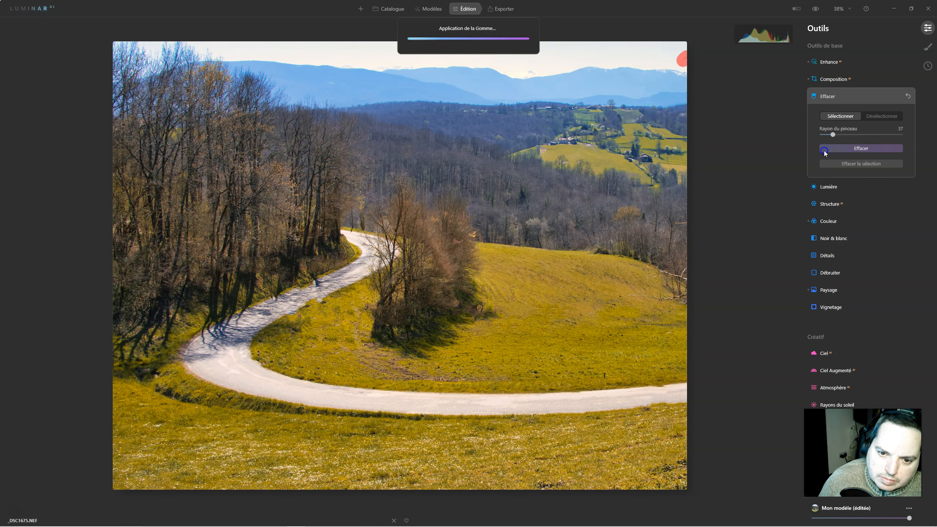
# Step: Erase the remaining bare branches at the photo's right edge, beside the meadow and in front of the woods
pyautogui.scroll(-7, 824, 151)
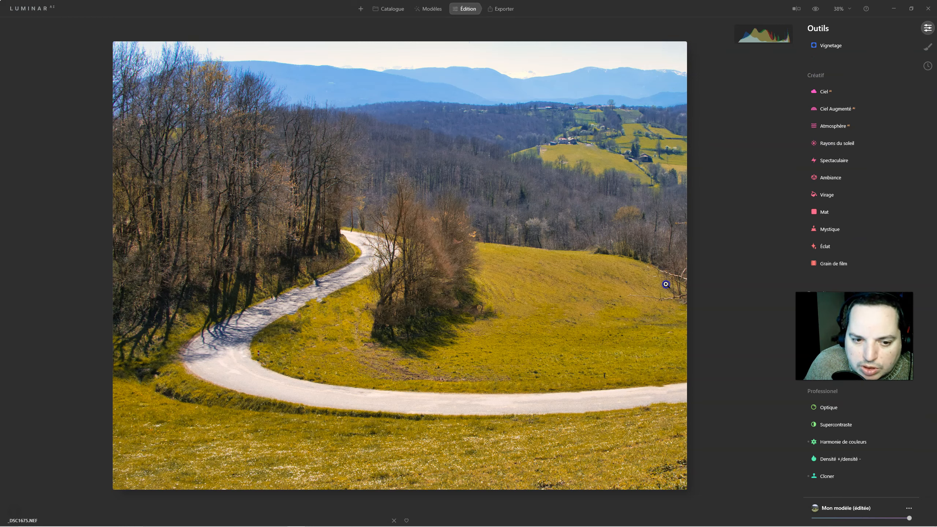
pyautogui.scroll(3, 820, 85)
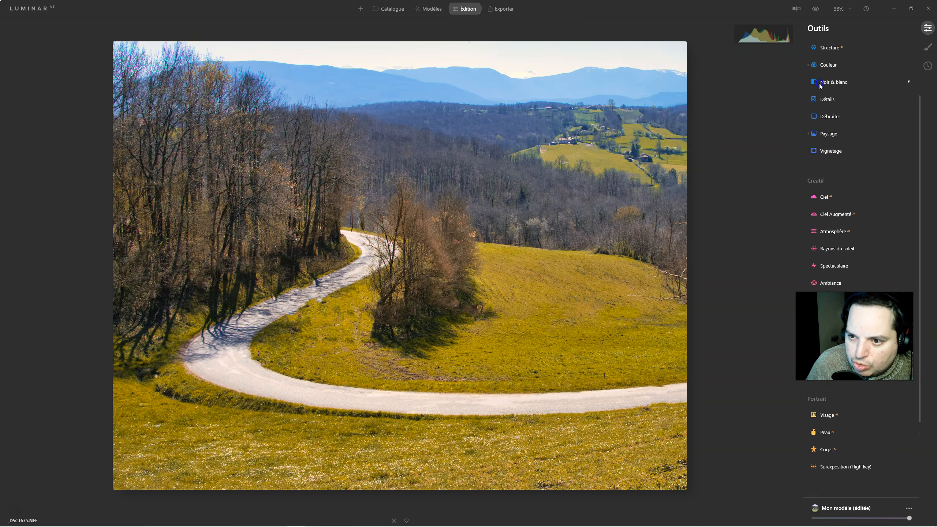
pyautogui.scroll(4, 844, 153)
pyautogui.moveTo(658, 269)
pyautogui.mouseDown()
pyautogui.moveTo(687, 294)
pyautogui.moveTo(697, 287)
pyautogui.moveTo(689, 299)
pyautogui.mouseUp()
pyautogui.click(843, 118)
pyautogui.moveTo(675, 222); pyautogui.dragTo(688, 222)
pyautogui.click(841, 119)
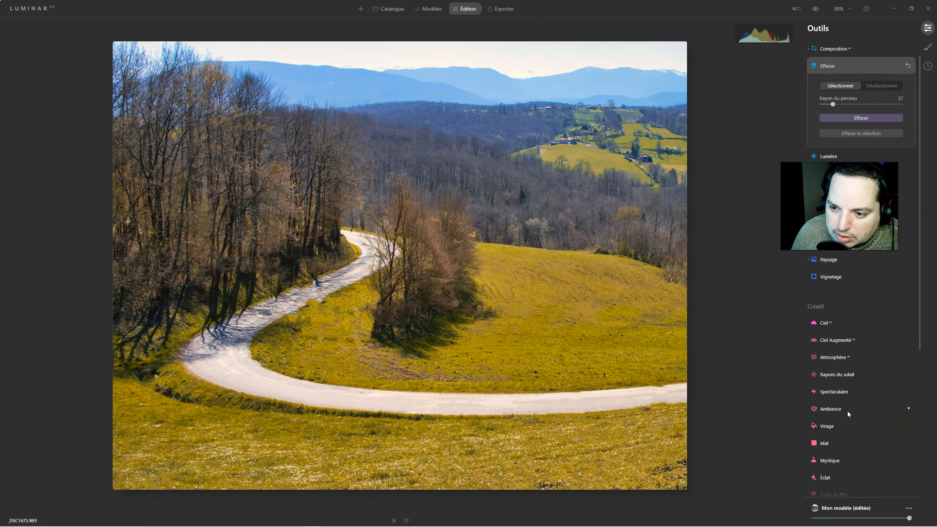
# Step: Apply a Mystique effect at just over half strength and add a light Éclat glow of the Flou artistique type
pyautogui.scroll(-1, 843, 445)
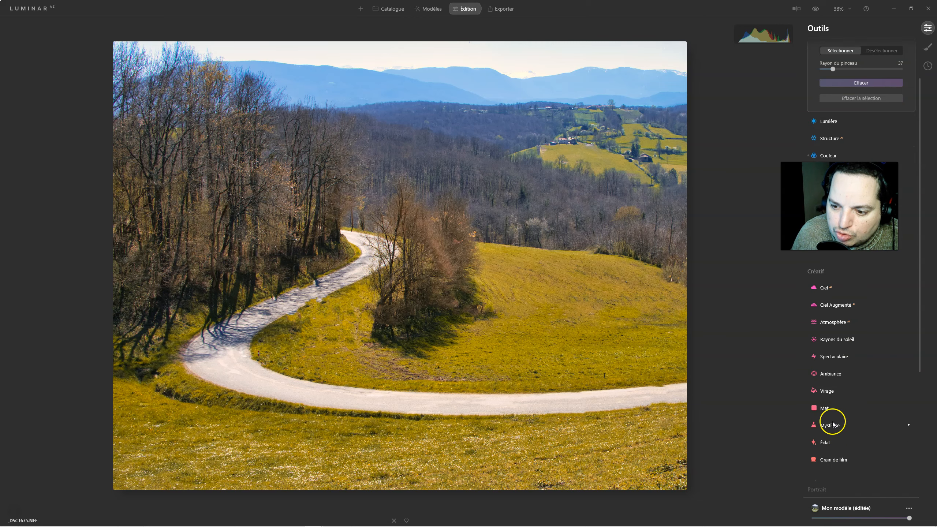
pyautogui.click(833, 428)
pyautogui.moveTo(822, 377); pyautogui.dragTo(869, 377)
pyautogui.click(826, 442)
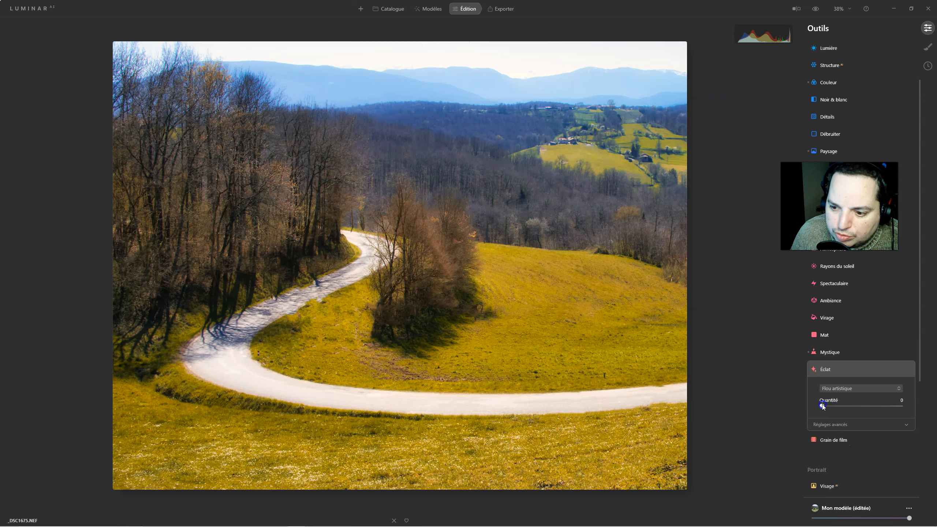
pyautogui.moveTo(849, 408)
pyautogui.mouseDown()
pyautogui.moveTo(868, 407)
pyautogui.moveTo(840, 408)
pyautogui.mouseUp()
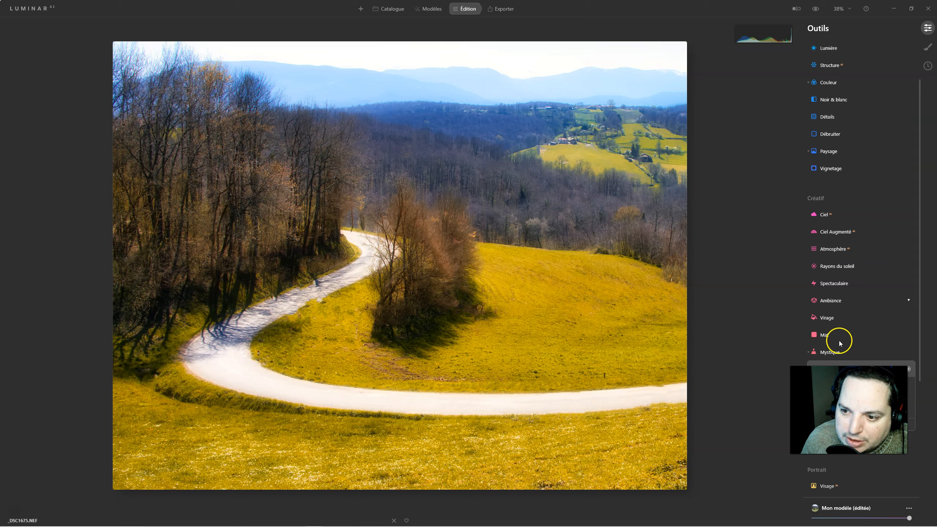
# Step: Add a Brouillard Atmosphère effect with Quantité 41, Profondeur 59 and La clarté 100, and compare it switched off and on
pyautogui.click(834, 259)
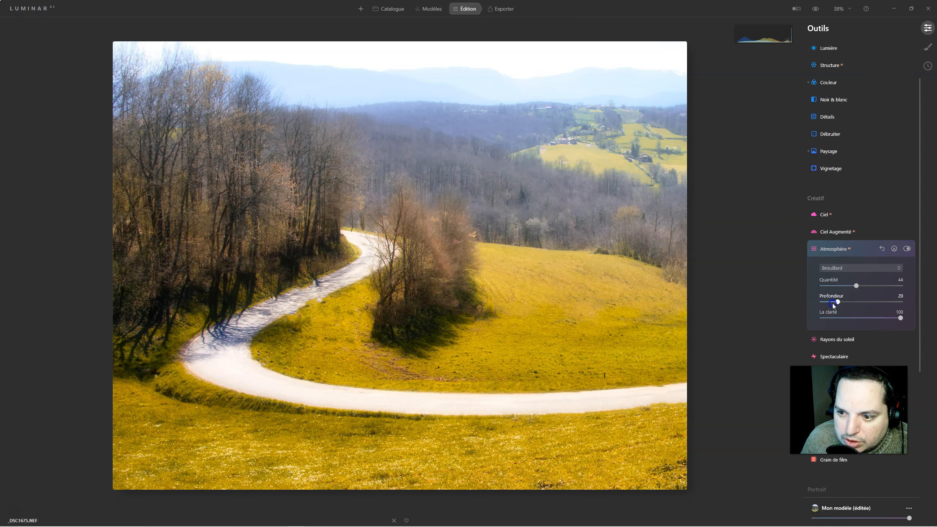
pyautogui.moveTo(846, 298); pyautogui.dragTo(878, 300)
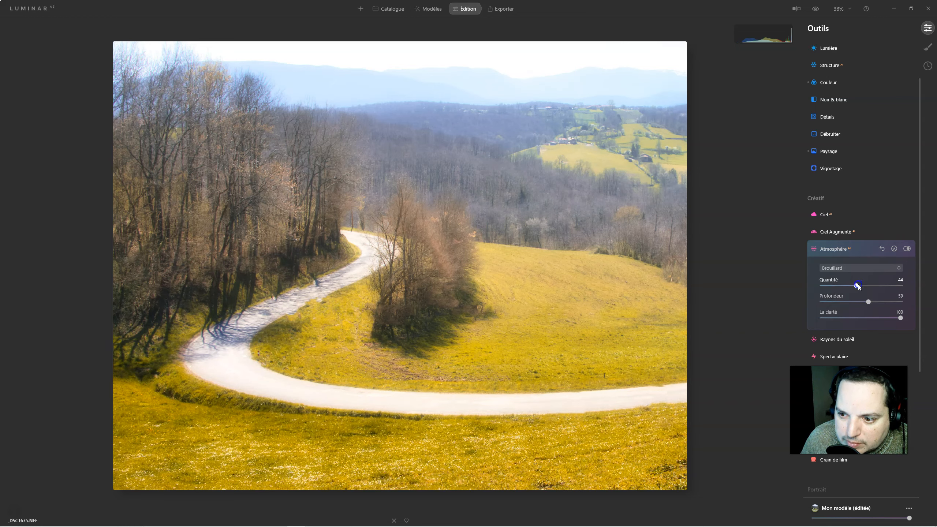
pyautogui.moveTo(851, 286); pyautogui.dragTo(852, 288)
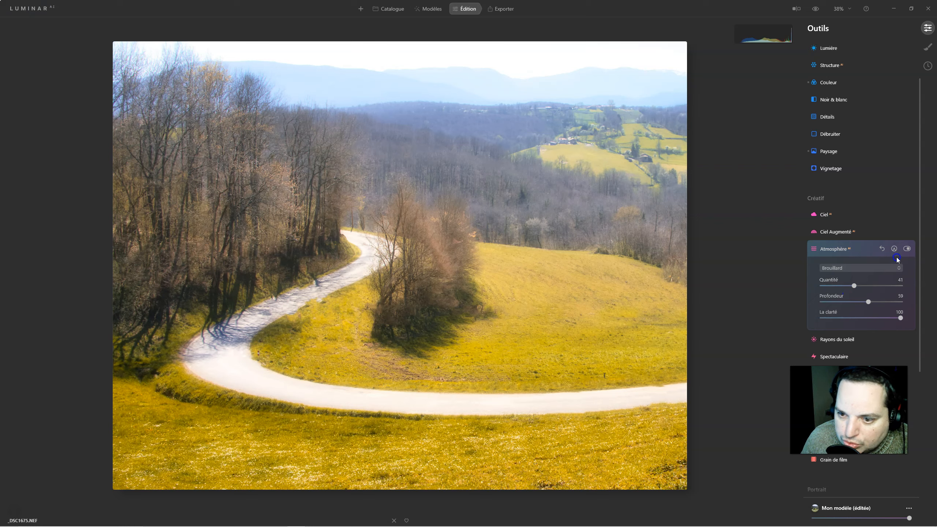
pyautogui.click(908, 249)
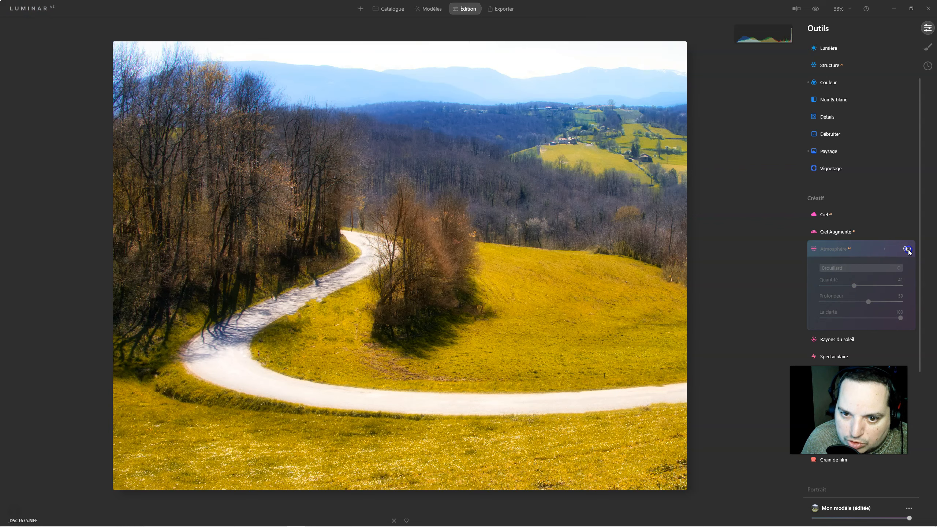
pyautogui.click(908, 250)
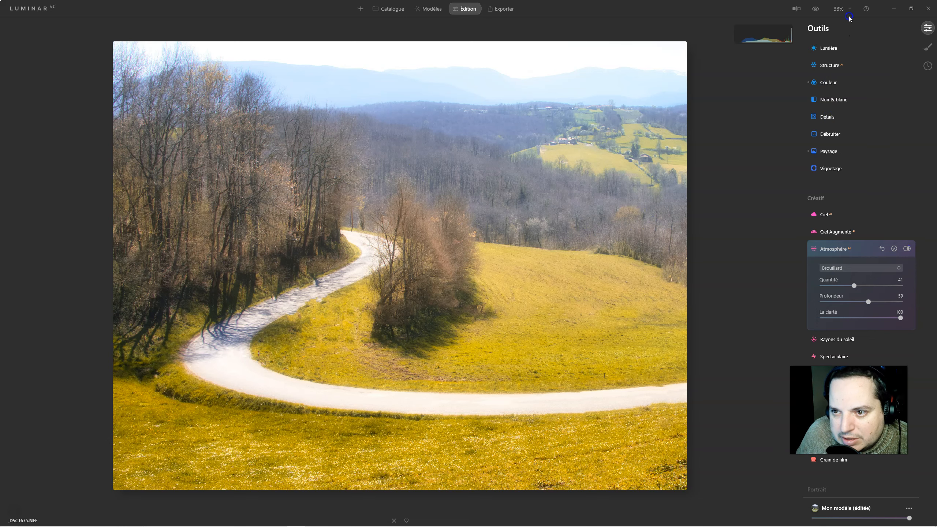
# Step: Compare the edited landscape with the original photo several times
pyautogui.click(816, 9)
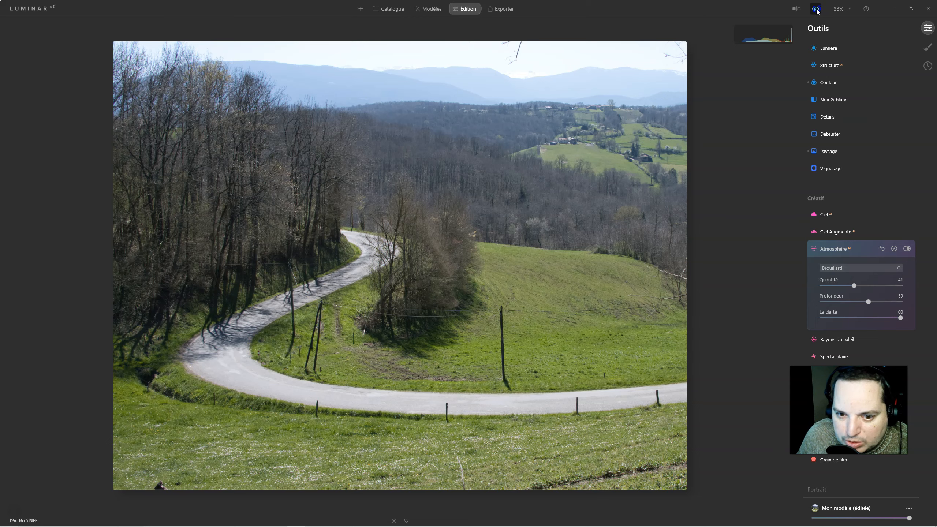
pyautogui.click(816, 9)
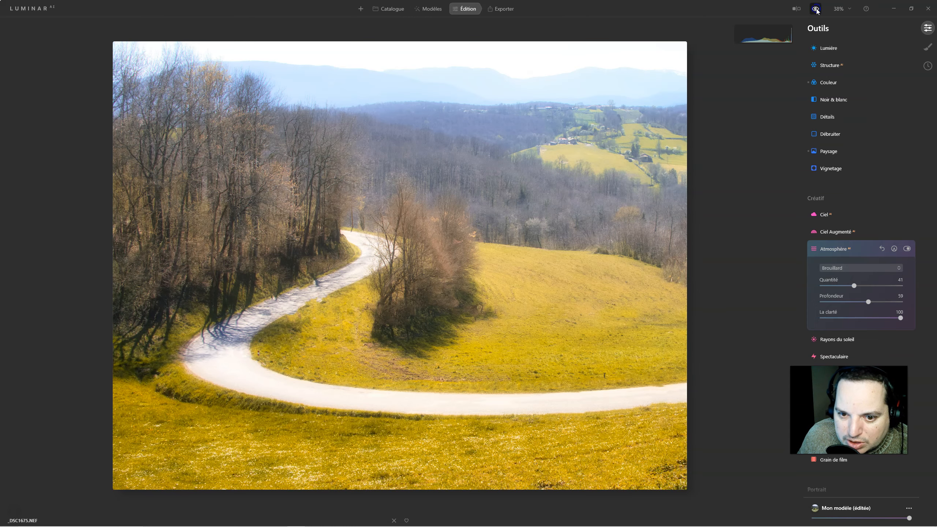
pyautogui.click(816, 9)
pyautogui.click(816, 9)
pyautogui.click(815, 9)
pyautogui.click(815, 10)
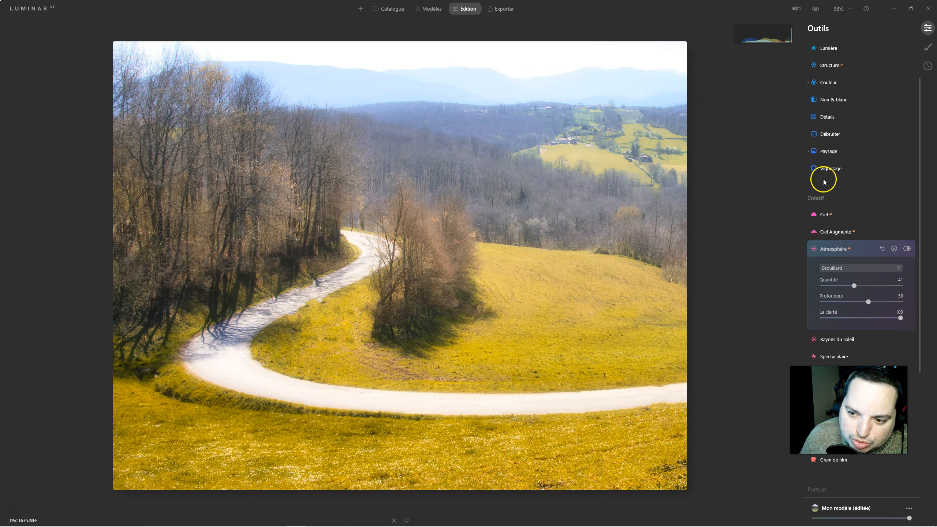
# Step: Try the fog's La clarté at 20 and return it to 100
pyautogui.scroll(-4, 826, 182)
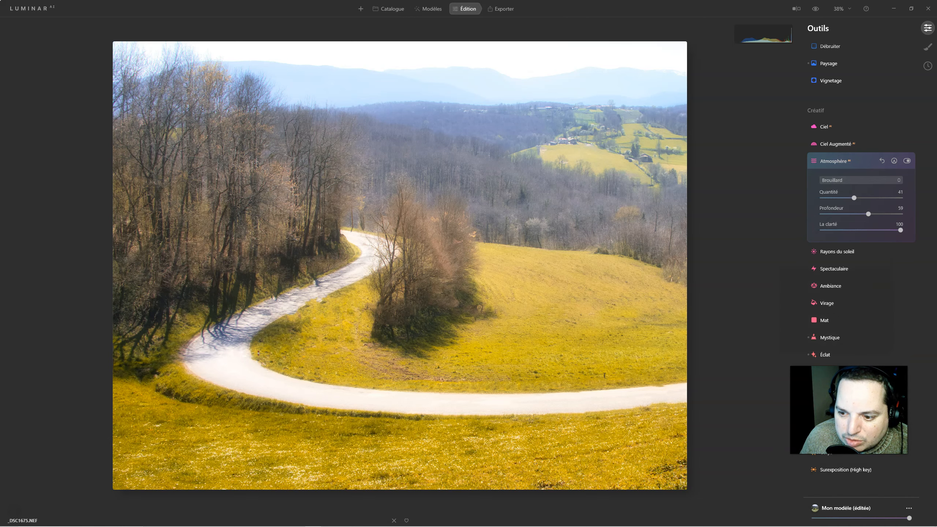
pyautogui.moveTo(900, 229); pyautogui.dragTo(837, 229)
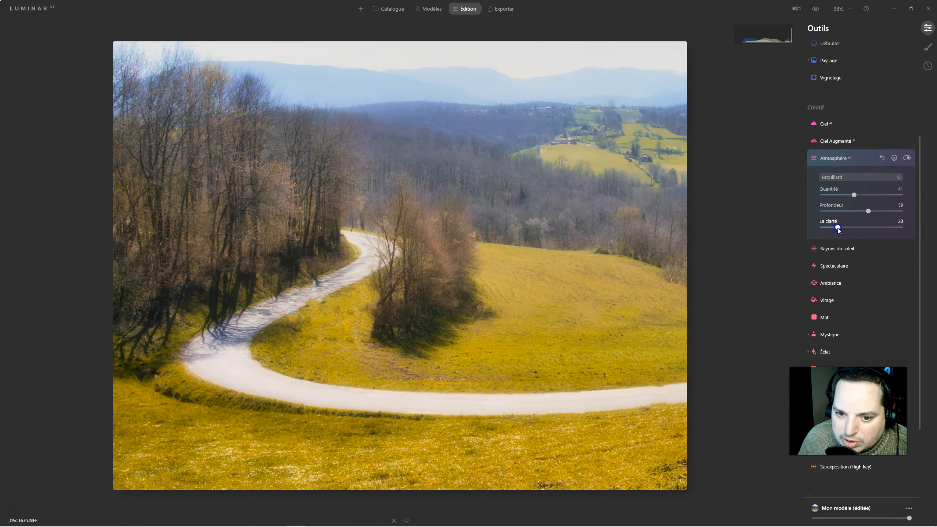
pyautogui.moveTo(839, 226); pyautogui.dragTo(895, 226)
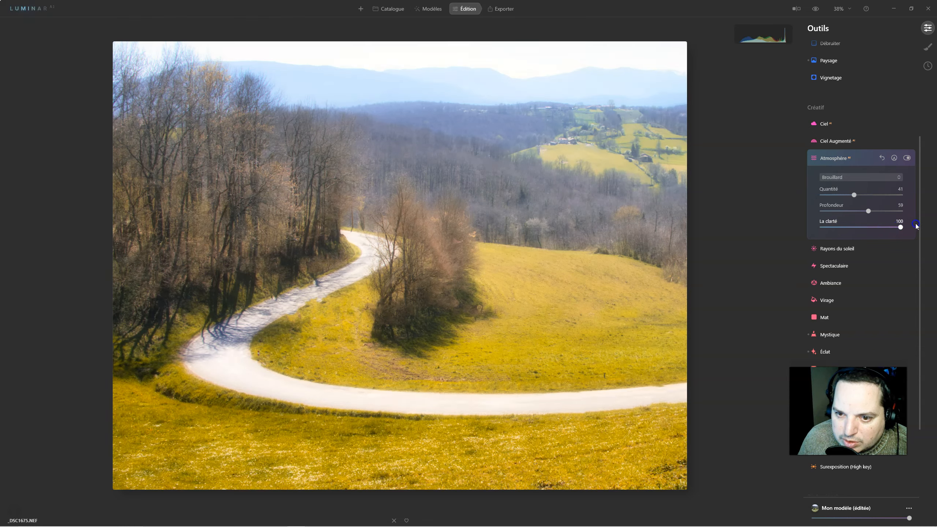
# Step: Test stronger and weaker depths for the fog and settle its Profondeur at 58
pyautogui.click(869, 212)
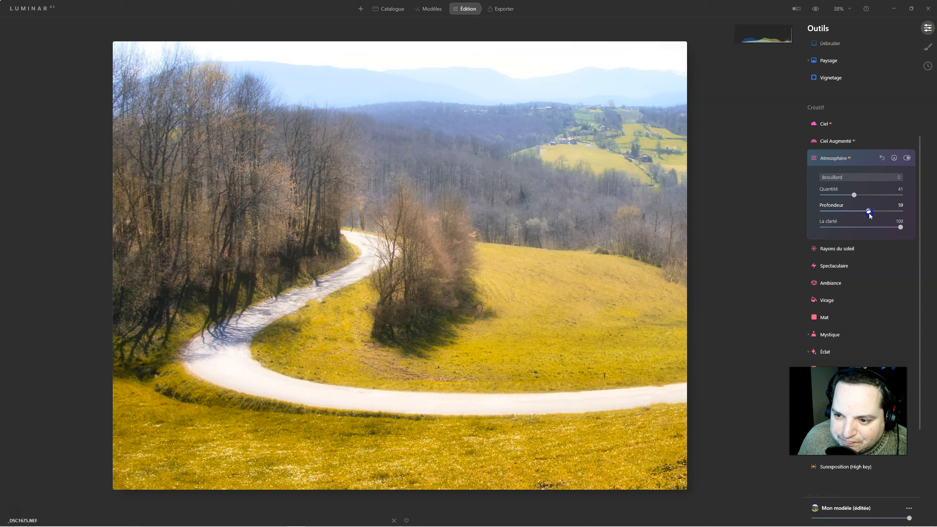
pyautogui.moveTo(876, 212); pyautogui.dragTo(890, 212)
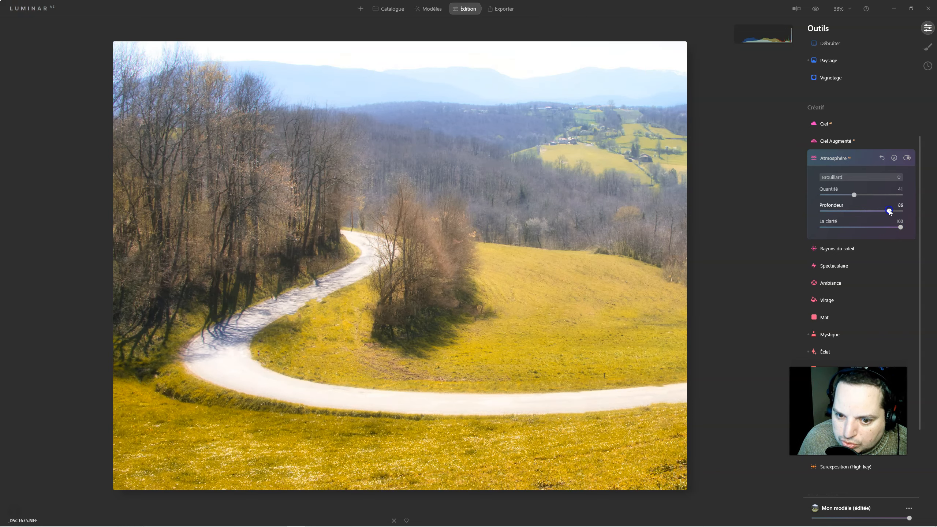
pyautogui.moveTo(905, 209); pyautogui.dragTo(845, 215)
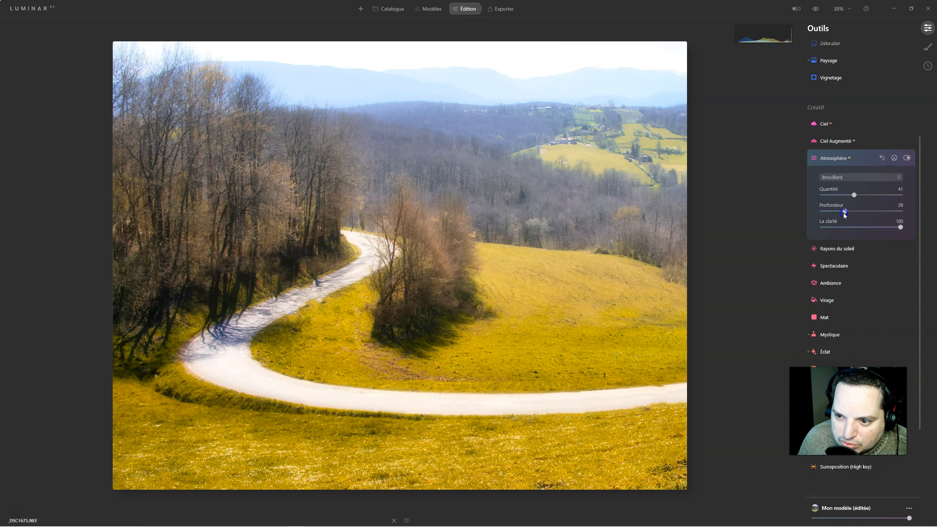
pyautogui.moveTo(831, 212); pyautogui.dragTo(864, 211)
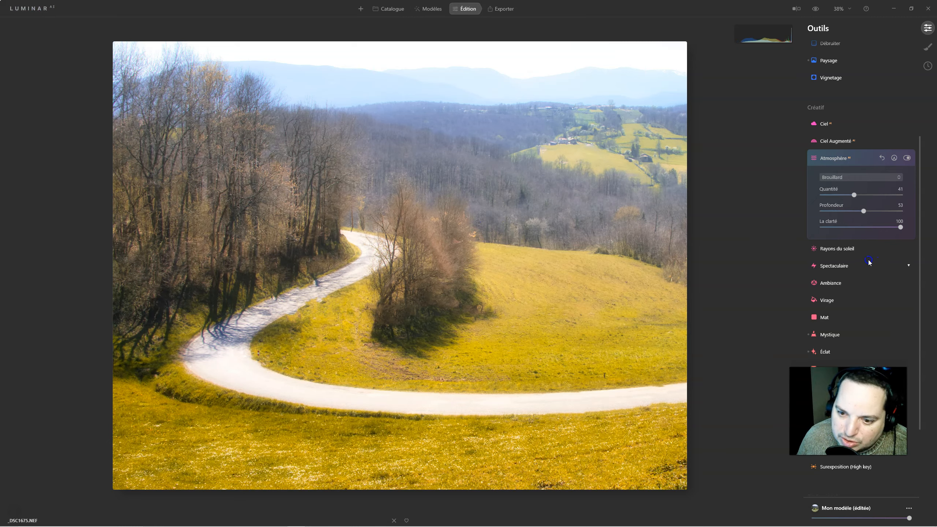
pyautogui.moveTo(865, 212); pyautogui.dragTo(868, 211)
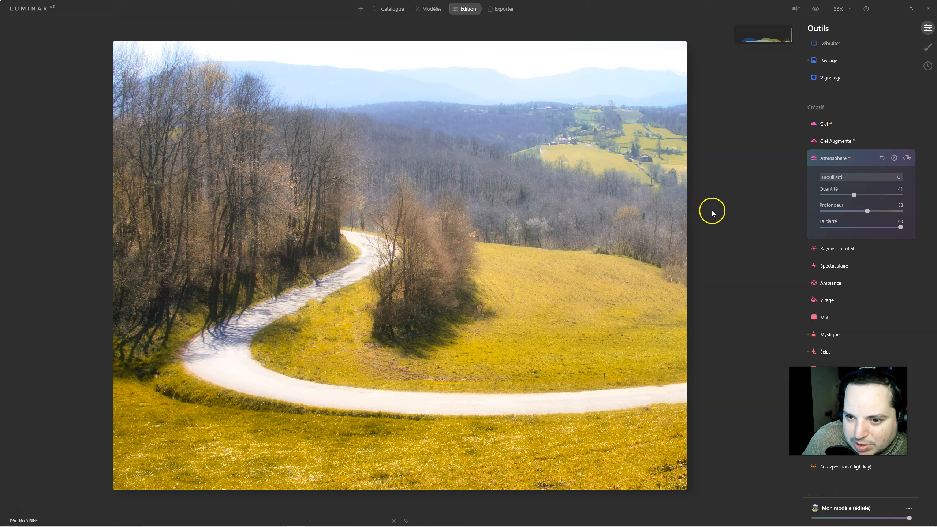
pyautogui.click(899, 165)
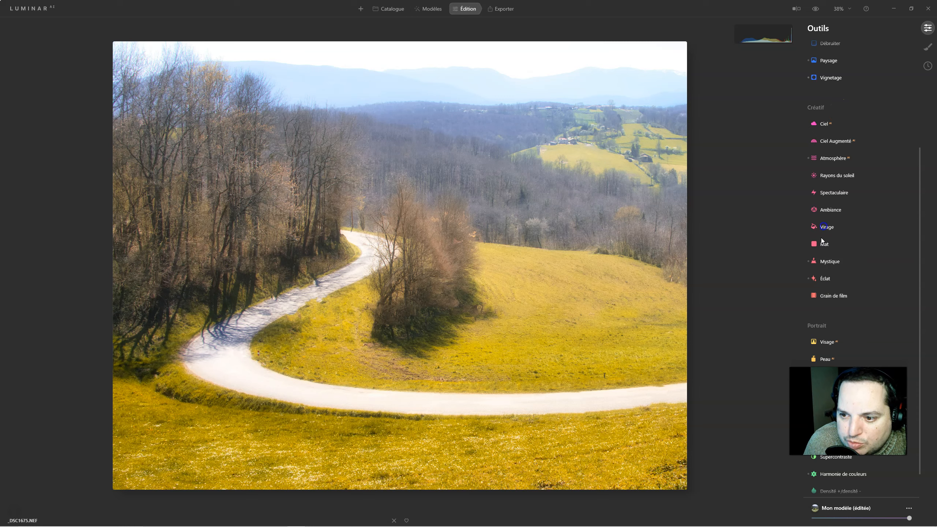
# Step: Tone the photo with Virage, using saturation 33 and hue 57 for the shadows, and saturation 51 and hue 25 for the highlights
pyautogui.click(827, 227)
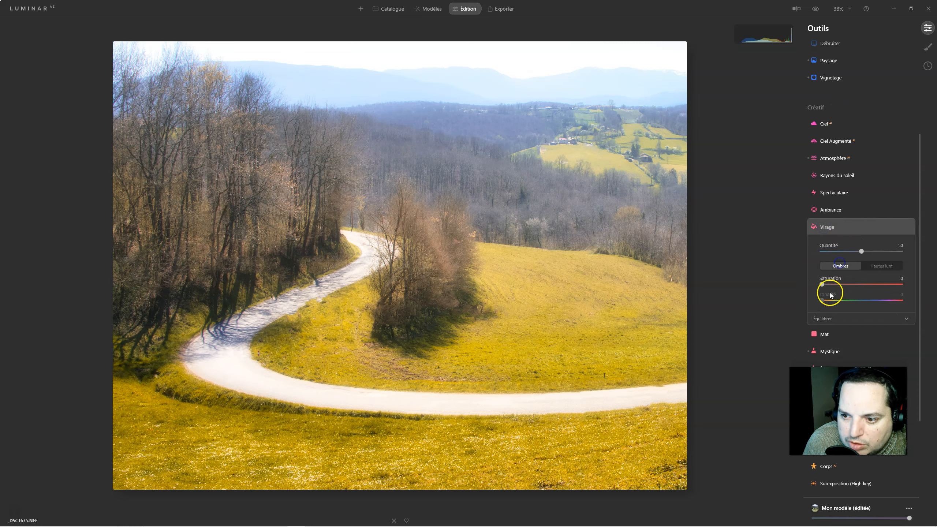
pyautogui.moveTo(823, 284); pyautogui.dragTo(837, 301)
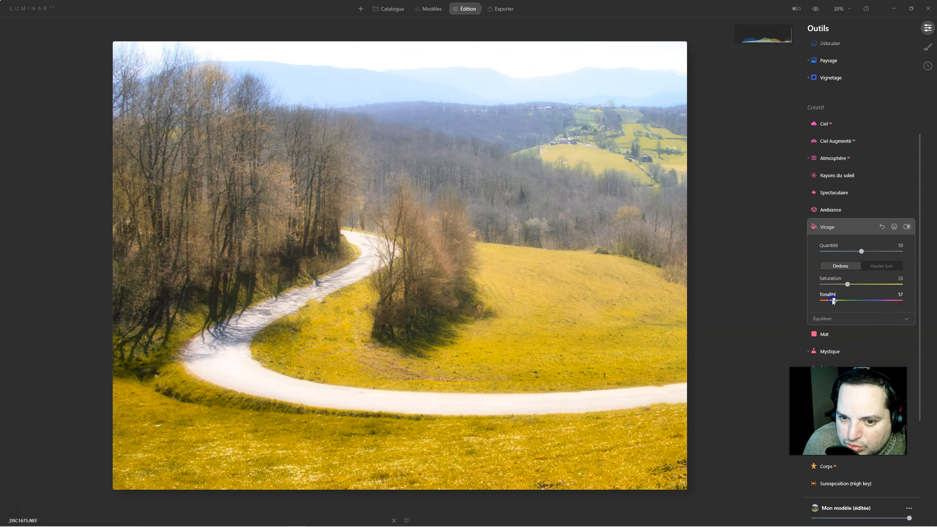
pyautogui.click(888, 267)
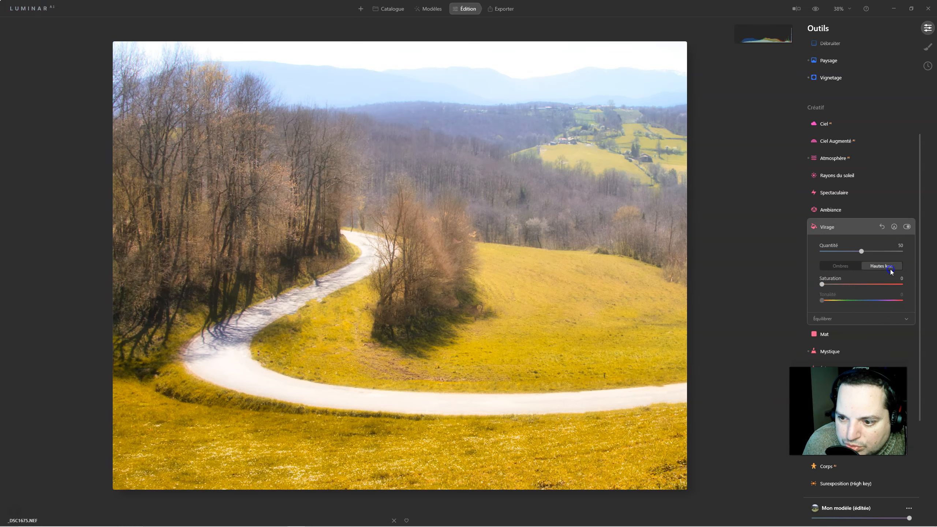
pyautogui.moveTo(823, 284); pyautogui.dragTo(836, 301)
pyautogui.click(830, 299)
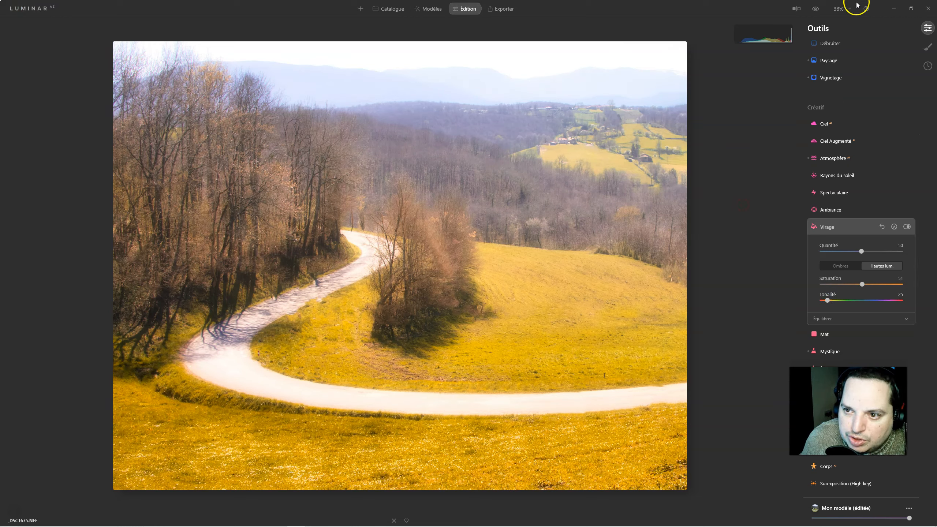
# Step: Add a Basique local adjustment with a diagonal gradient mask over the upper-left woods and set its exposure to -0.93
pyautogui.click(837, 11)
pyautogui.click(845, 38)
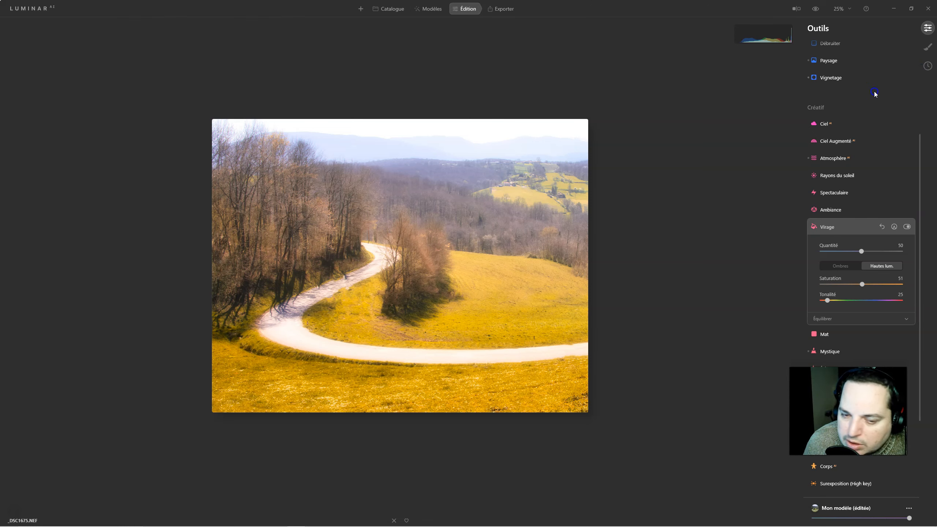
pyautogui.click(928, 47)
pyautogui.click(902, 28)
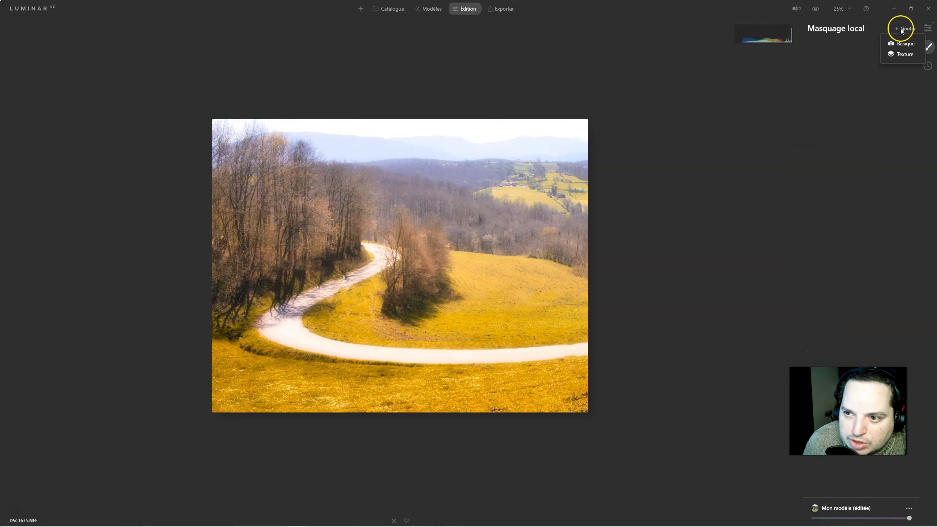
pyautogui.click(900, 44)
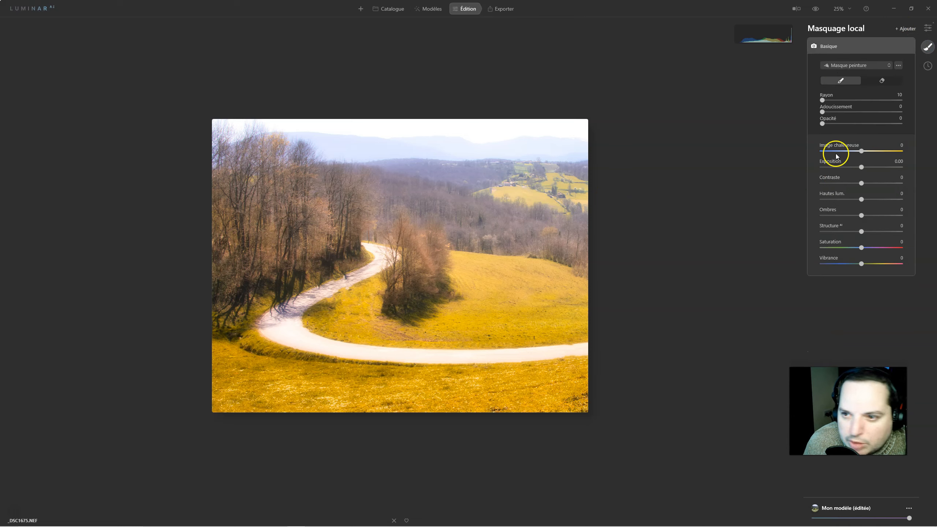
pyautogui.click(861, 64)
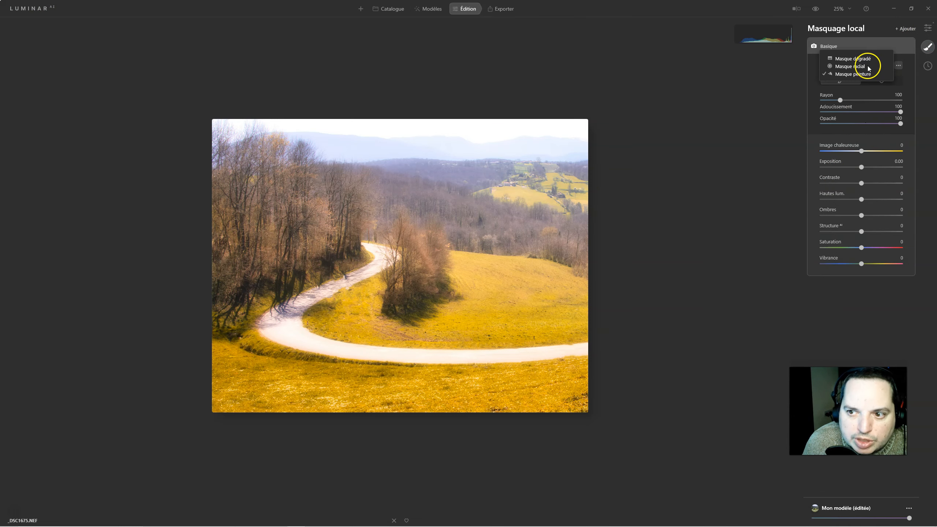
pyautogui.click(858, 59)
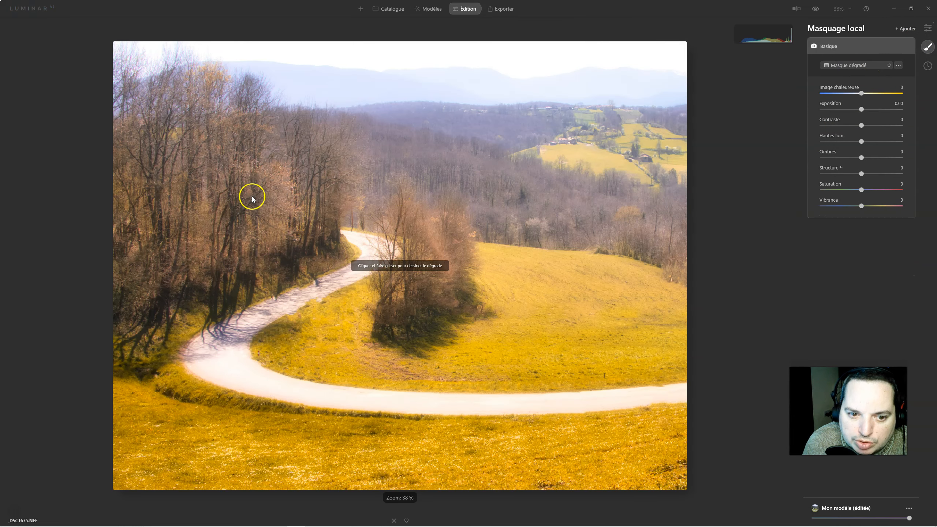
pyautogui.moveTo(190, 129)
pyautogui.mouseDown()
pyautogui.moveTo(318, 272)
pyautogui.moveTo(321, 292)
pyautogui.mouseUp()
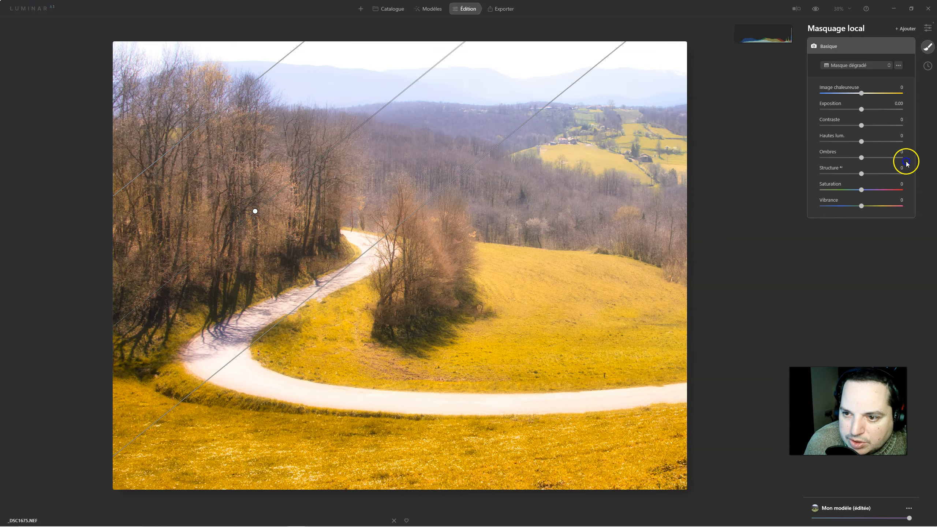
pyautogui.moveTo(859, 112); pyautogui.dragTo(858, 112)
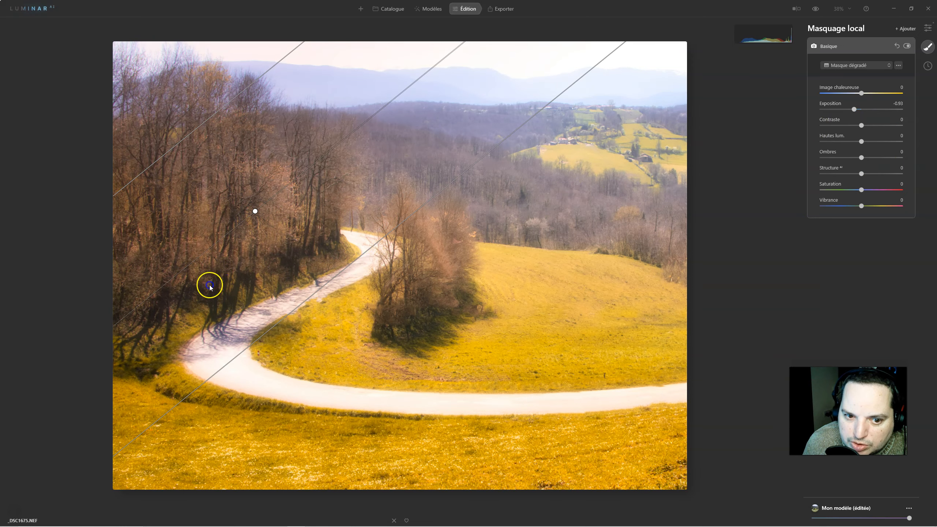
# Step: Reposition the first gradient mask lower in the photo, adjust its extent, and compare the adjustment switched off and on
pyautogui.moveTo(254, 211); pyautogui.dragTo(270, 272)
pyautogui.moveTo(384, 310); pyautogui.dragTo(451, 393)
pyautogui.click(908, 46)
pyautogui.click(907, 46)
# Step: Add a second Basique adjustment with a diagonal gradient mask from the photo's lower-right corner and set its exposure to -1.20
pyautogui.click(906, 29)
pyautogui.click(894, 44)
pyautogui.click(862, 117)
pyautogui.moveTo(659, 451)
pyautogui.mouseDown()
pyautogui.moveTo(484, 288)
pyautogui.moveTo(516, 253)
pyautogui.mouseUp()
pyautogui.moveTo(587, 352); pyautogui.dragTo(510, 299)
pyautogui.moveTo(862, 109); pyautogui.dragTo(851, 109)
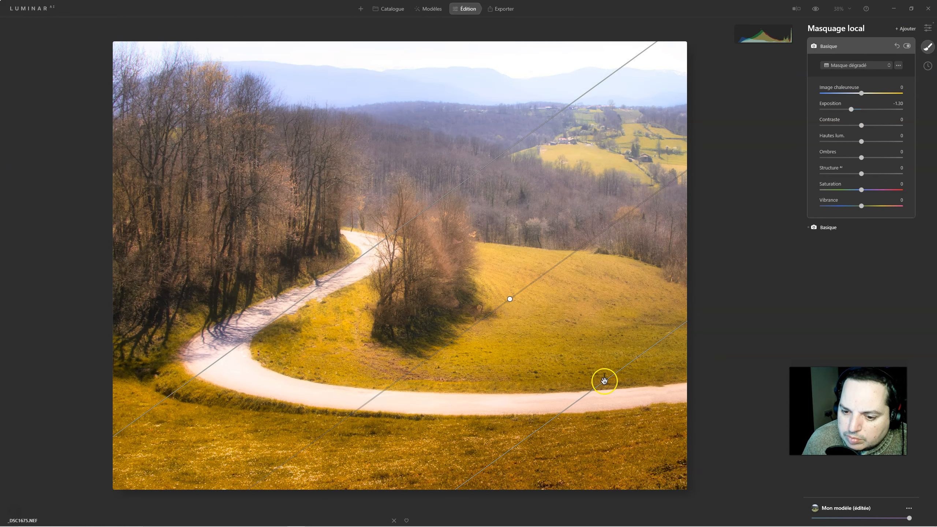
pyautogui.click(830, 47)
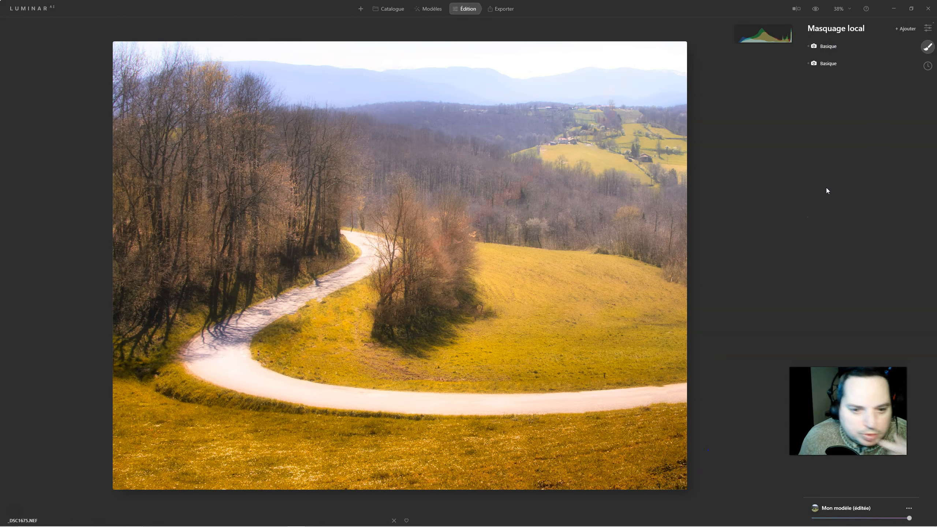